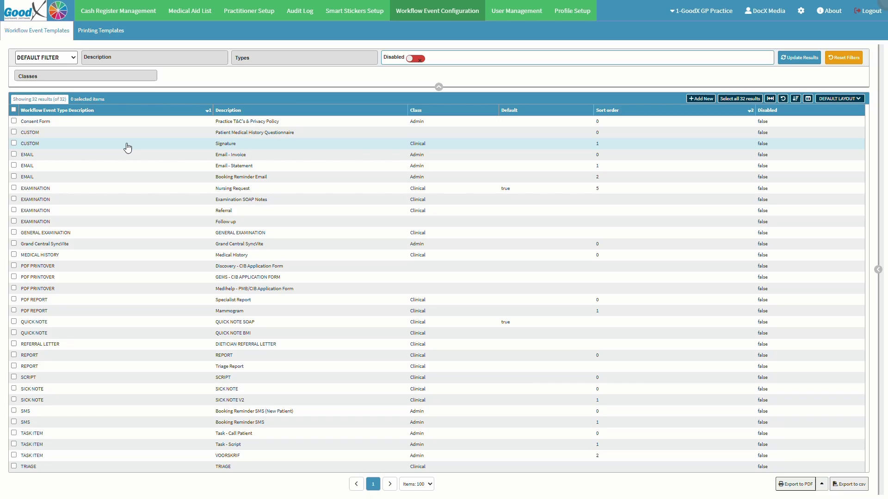
Select the EXAMINATION / Examination SOAP Notes template and open its action panel.
left_click(66, 202)
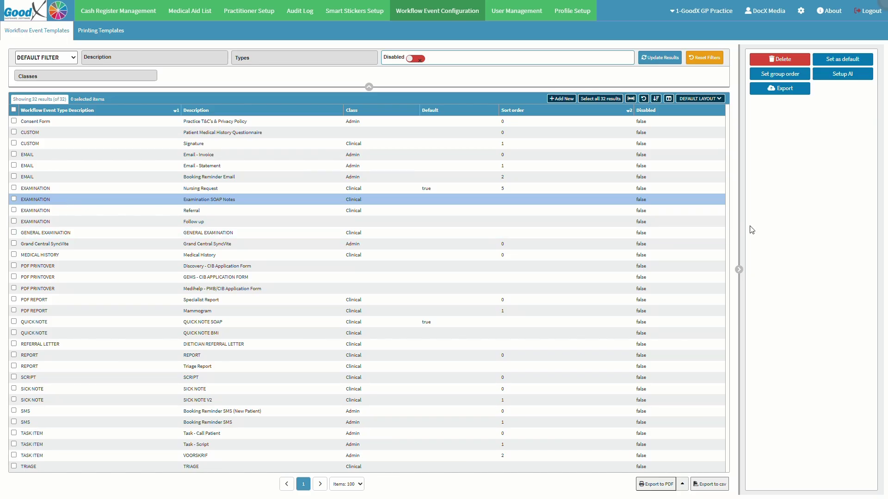
left_click(814, 221)
In the template's AI setup, include demographic data, appointment details and all audio transcriptions as GoodXpert defaults.
left_click(848, 79)
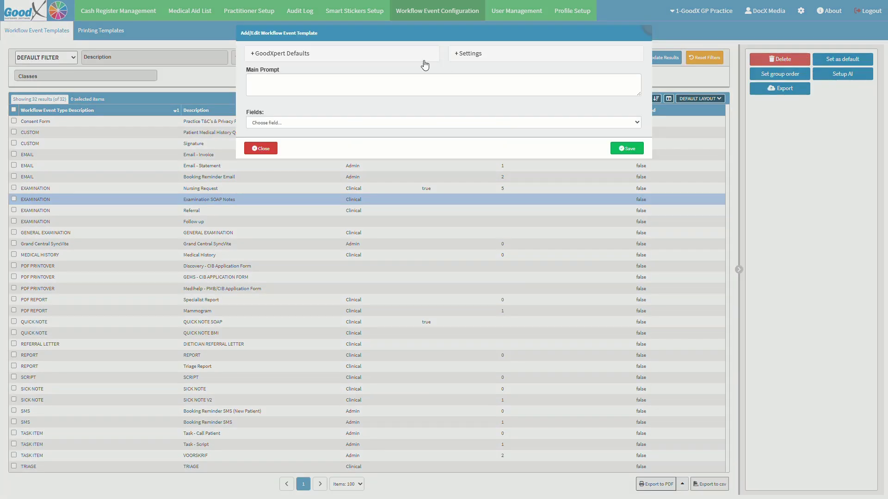
left_click(319, 56)
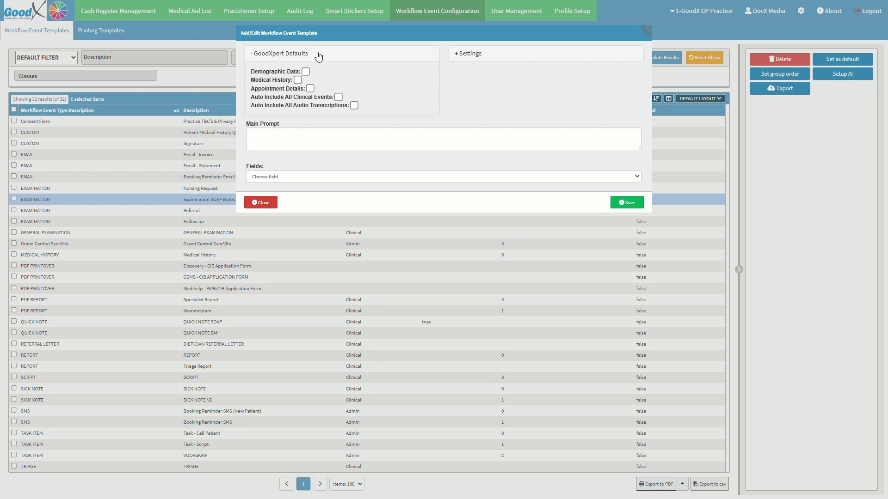
left_click(305, 72)
left_click(310, 89)
left_click(355, 105)
Keep the smart populate policy on Auto and enter the main prompt 'This clinical form is used to generate medical SOAP notes'.
left_click(525, 57)
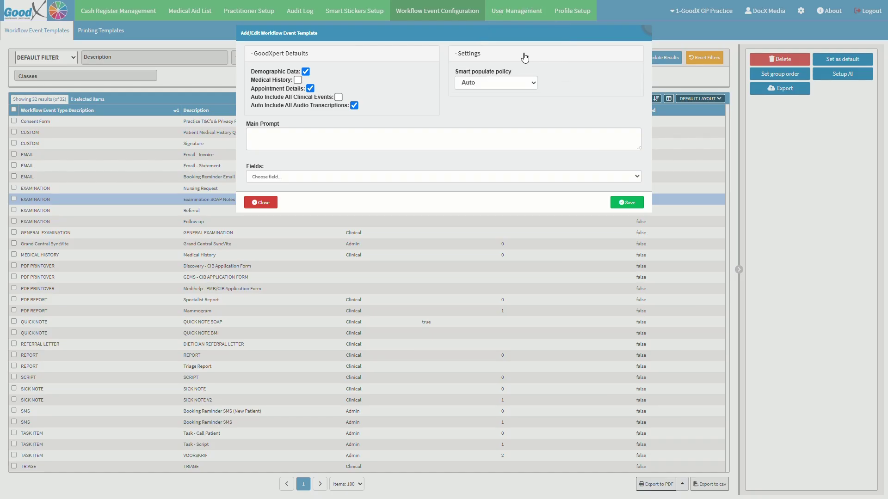
left_click(532, 83)
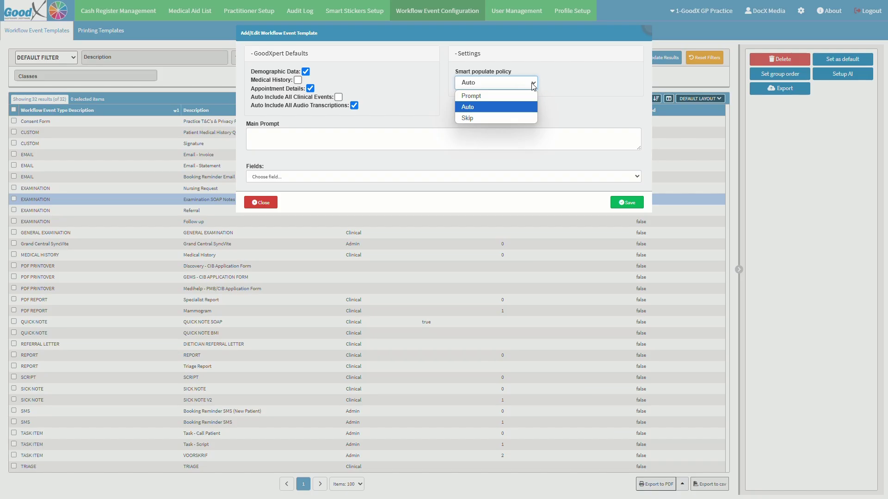
left_click(262, 134)
type("This clinical")
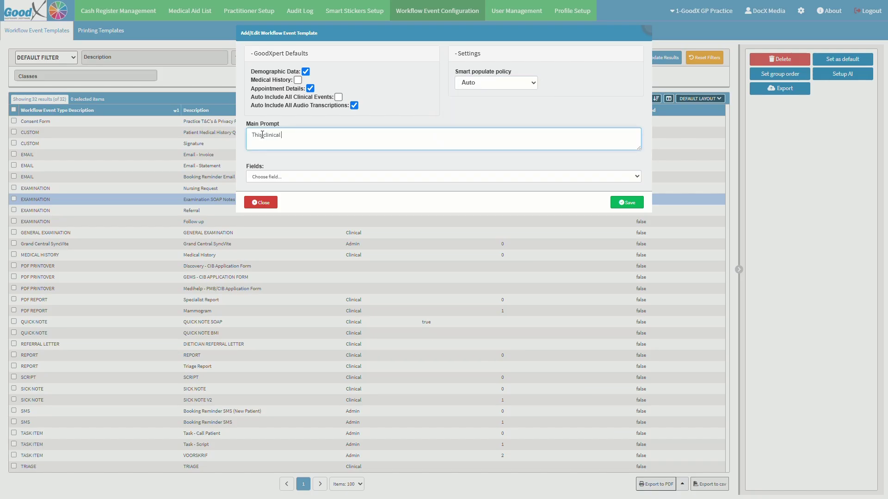
type(" form is used to generate medical SOAP notes.")
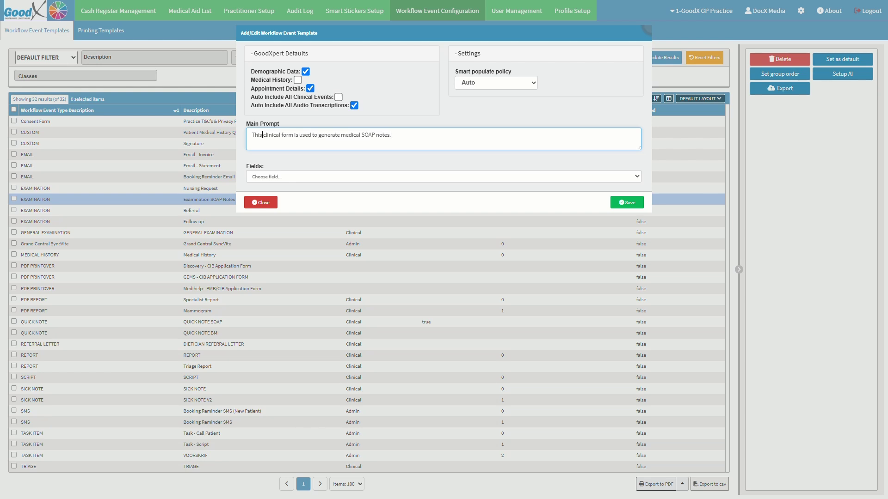
Add a prompt for the System Notes field and save the template's AI configuration.
left_click(261, 179)
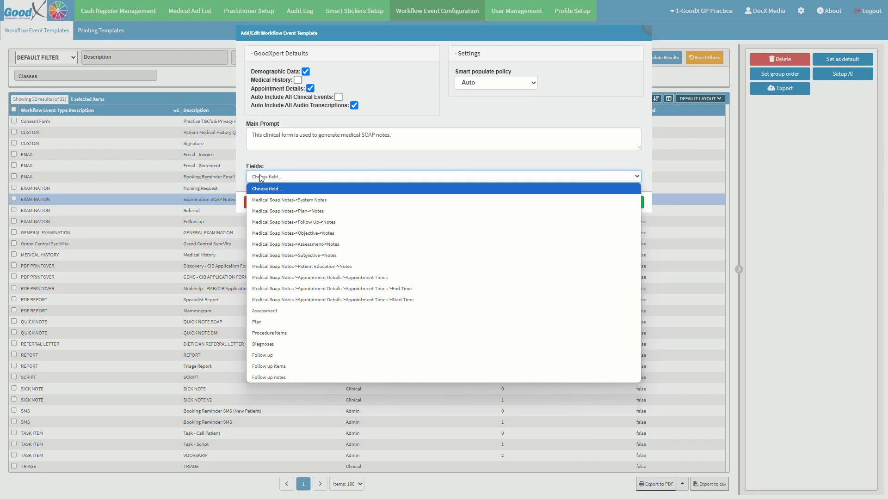
left_click(275, 200)
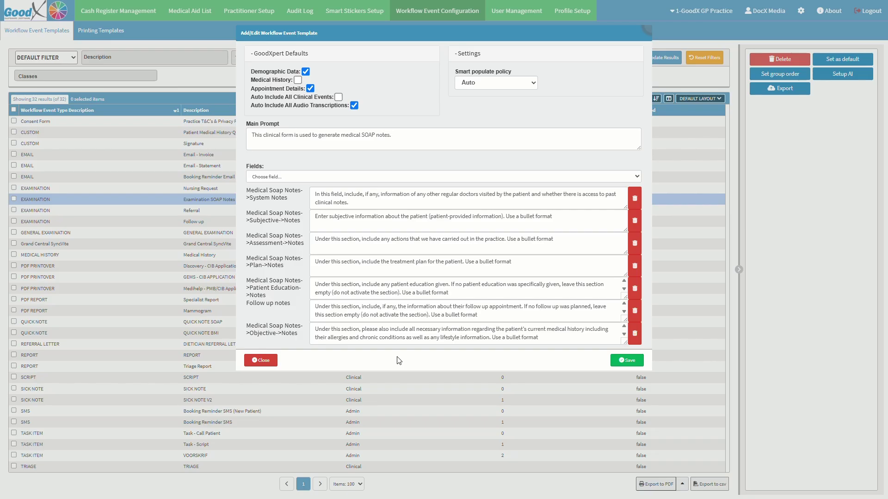
left_click(638, 364)
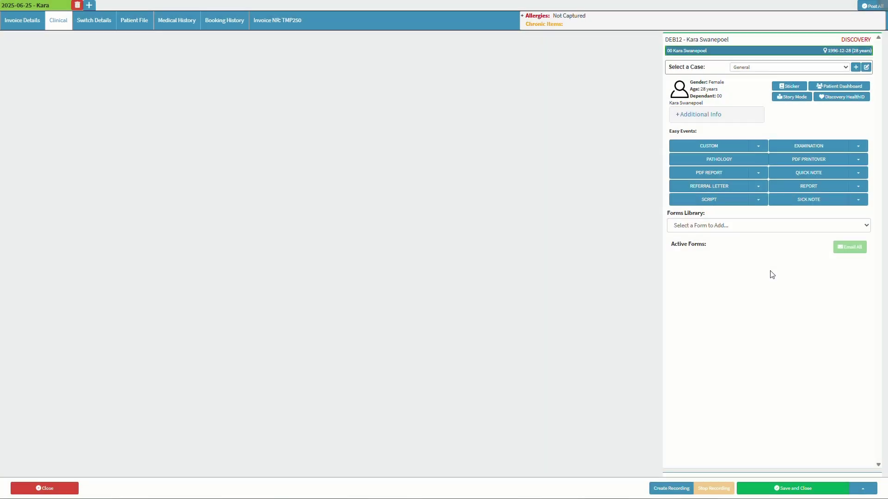
Record a short voice note for the patient and retitle it 'Booked Off'.
left_click(668, 489)
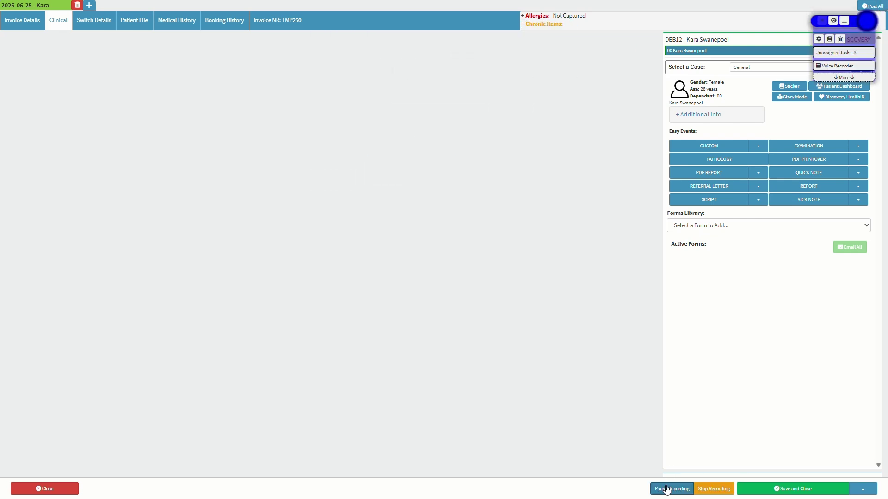
left_click(839, 65)
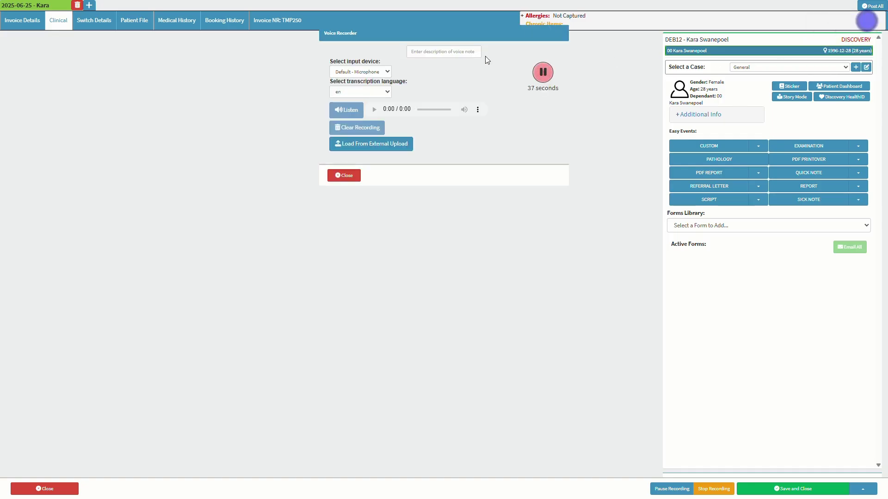
left_click(543, 72)
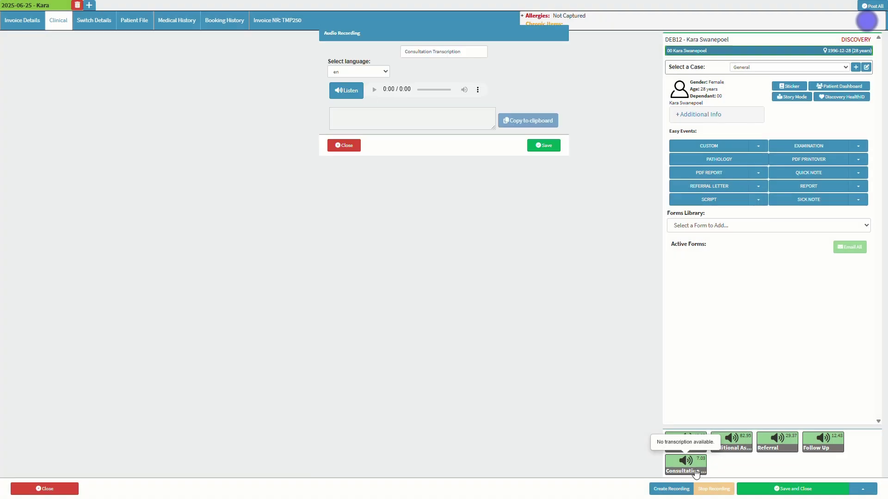
triple_click(471, 51)
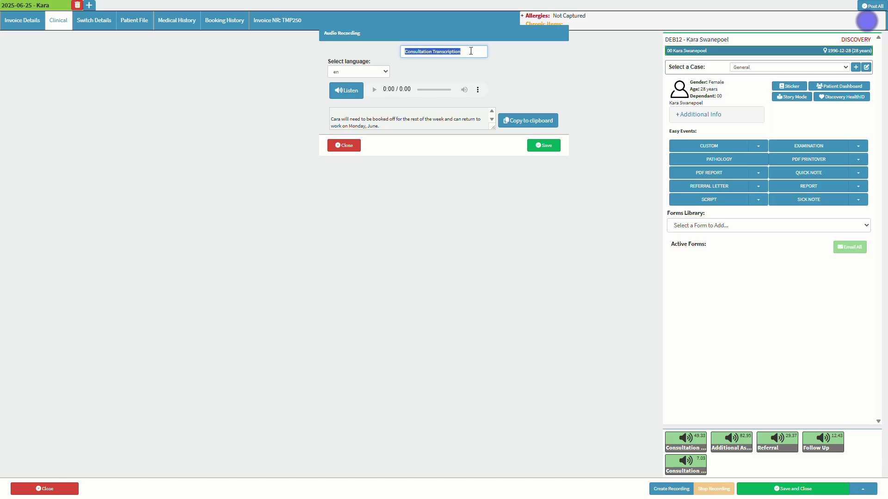
type("Booked Off")
Save the Booked Off recording and add the Examination SOAP Notes form from the EXAMINATION event.
left_click(538, 145)
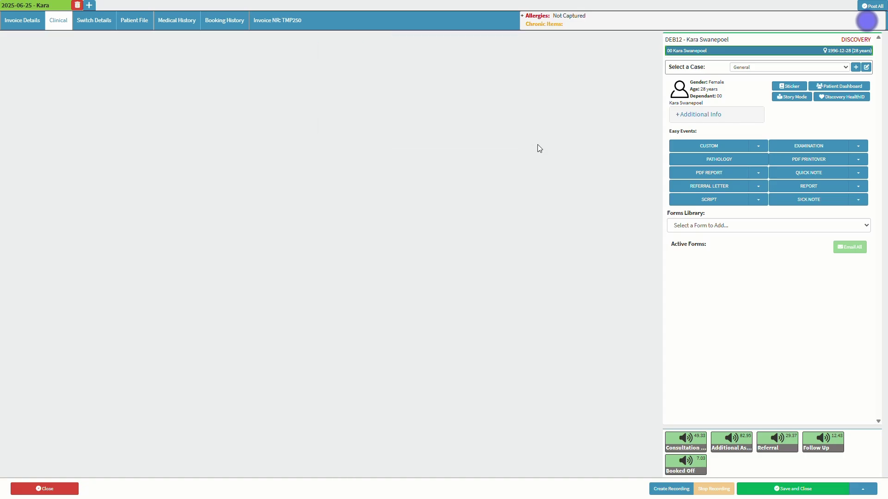
left_click(858, 146)
left_click(852, 160)
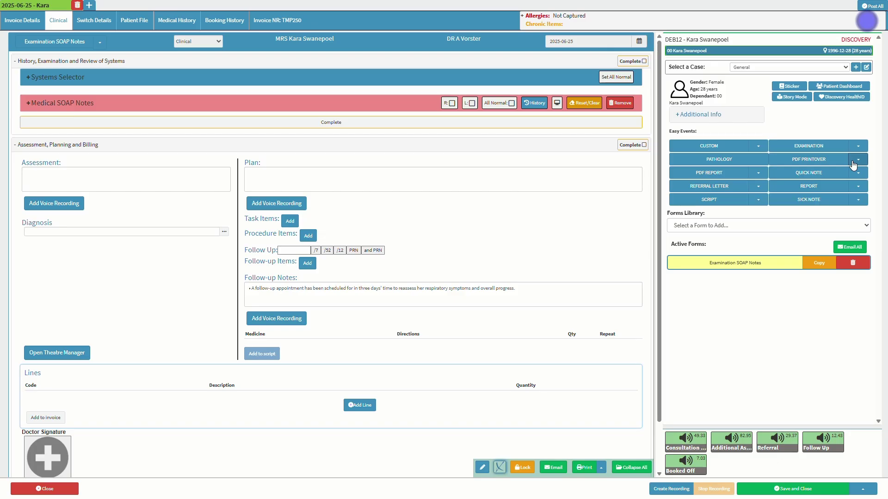
left_click(248, 103)
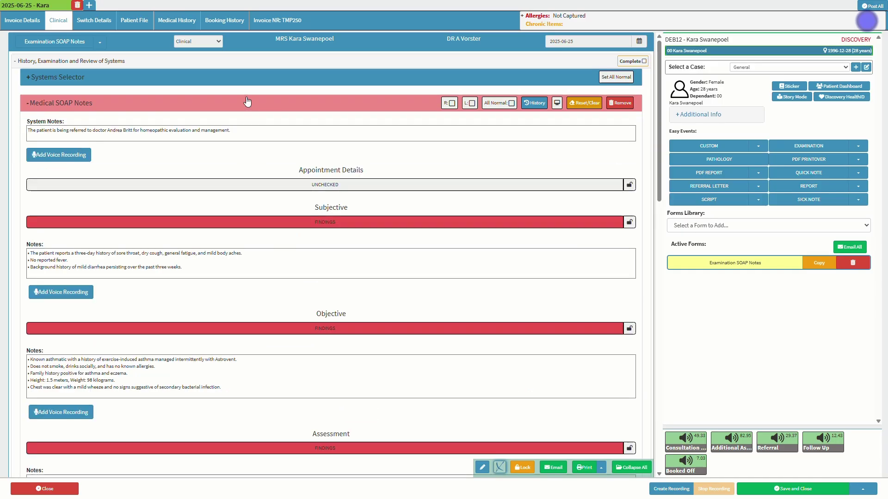
left_click(248, 103)
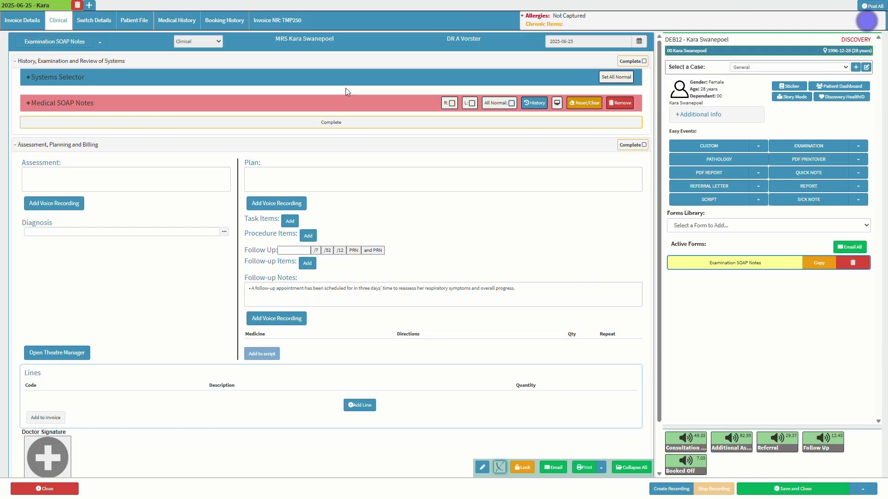
Add a new Report form with the referral doctor's name as its description.
left_click(802, 186)
left_click(177, 85)
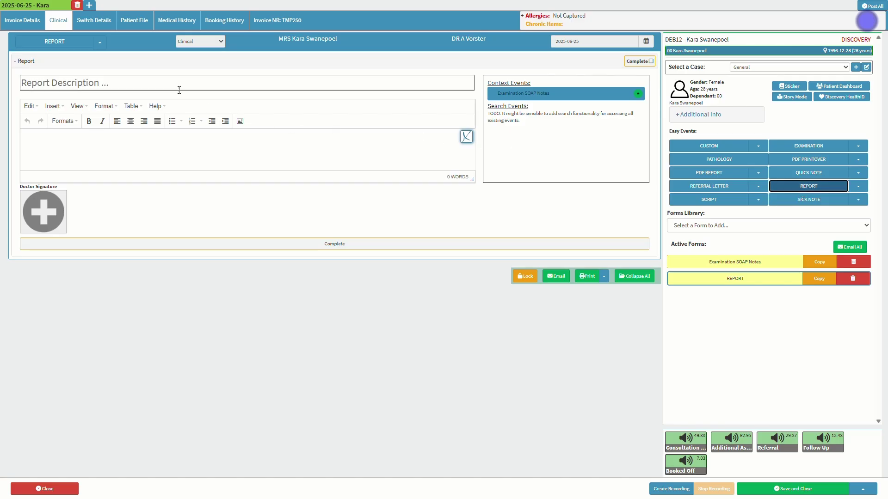
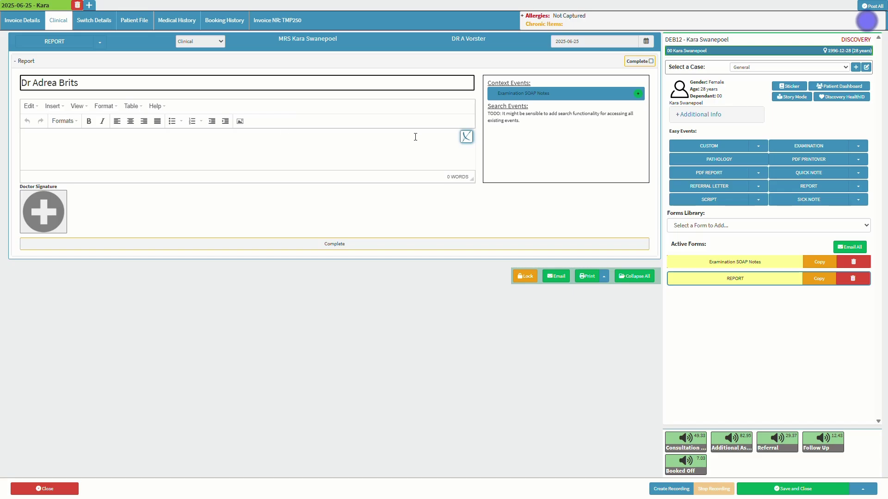
Ask GoodXpert for a short referral assessment note, using demographics, history, appointment details and three recordings as context.
left_click(466, 137)
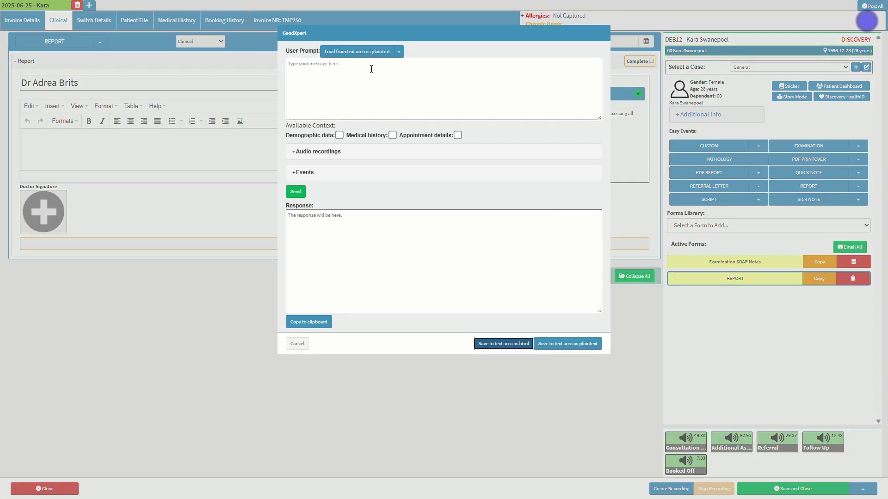
type("Write a short summarised assessment note for the referral practitioner to be emailed")
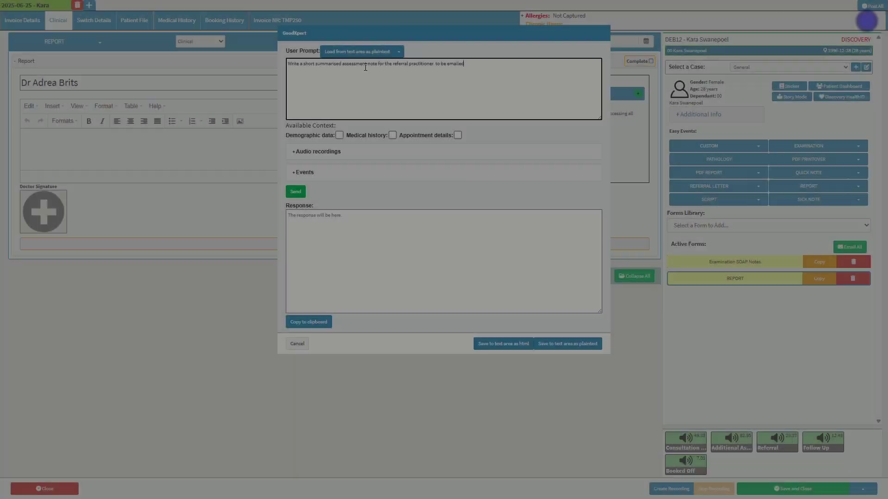
left_click(339, 135)
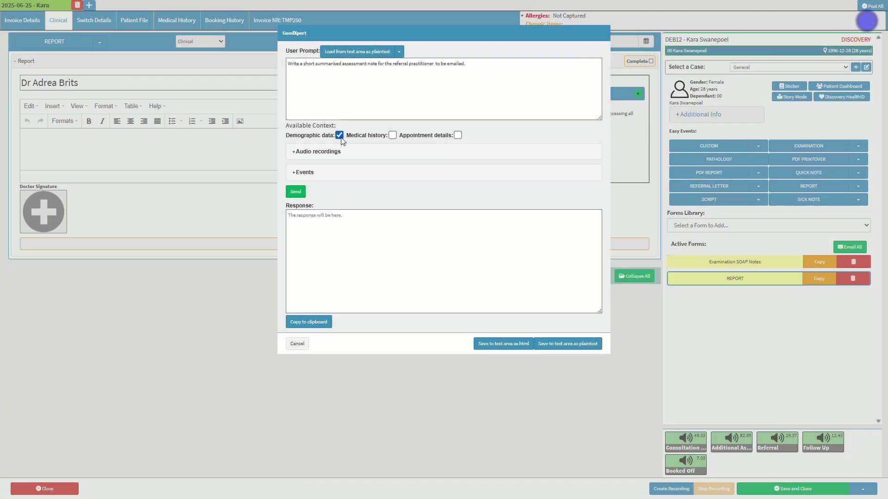
left_click(393, 135)
left_click(458, 135)
left_click(459, 152)
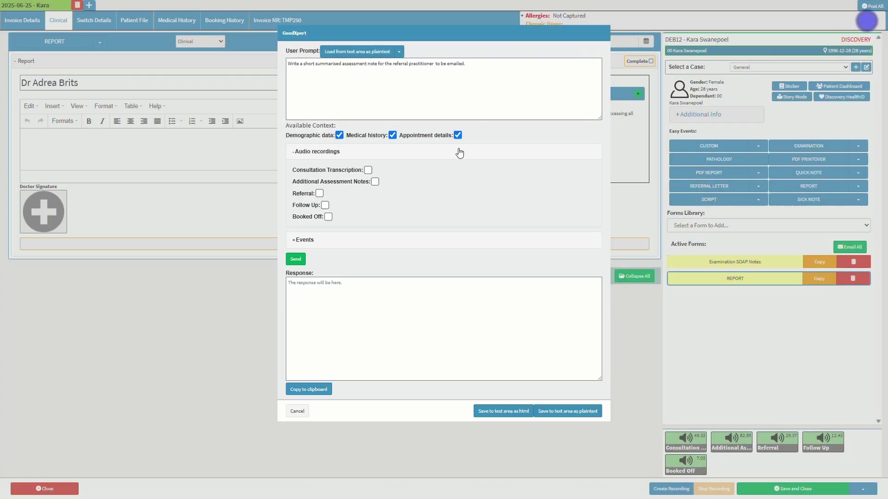
left_click(368, 170)
left_click(375, 181)
left_click(319, 193)
Add the Examination SOAP Notes event as context, generate the note and insert it as plain text.
left_click(303, 240)
left_click(365, 259)
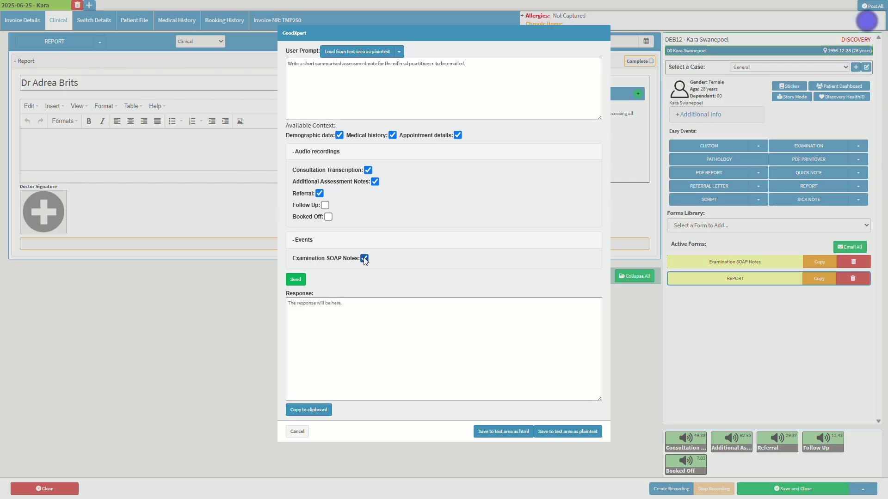
left_click(300, 281)
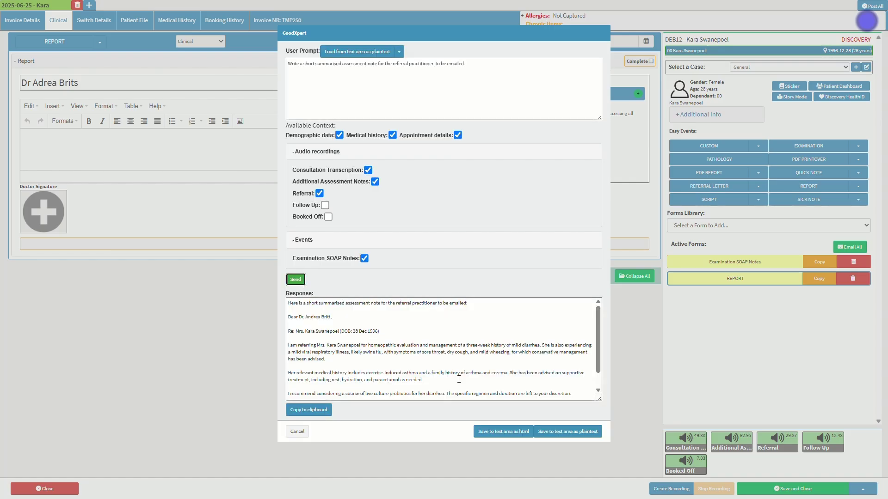
left_click(572, 431)
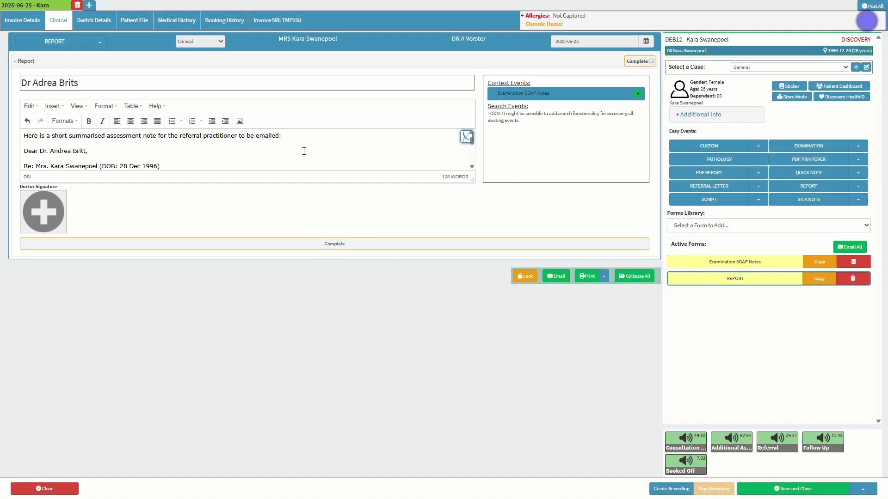
Delete the AI's introductory first line and its empty paragraph so the report opens with the salutation.
left_click_drag(287, 133, 20, 114)
key("BackSpace")
key("Delete")
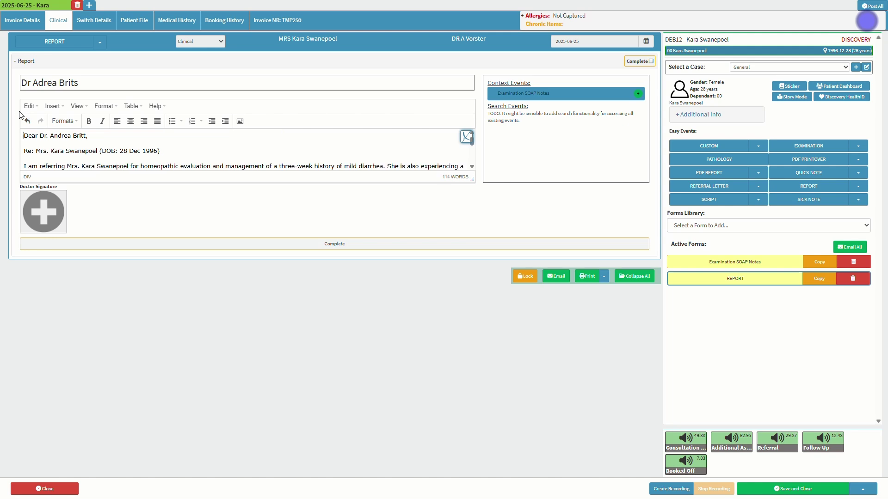